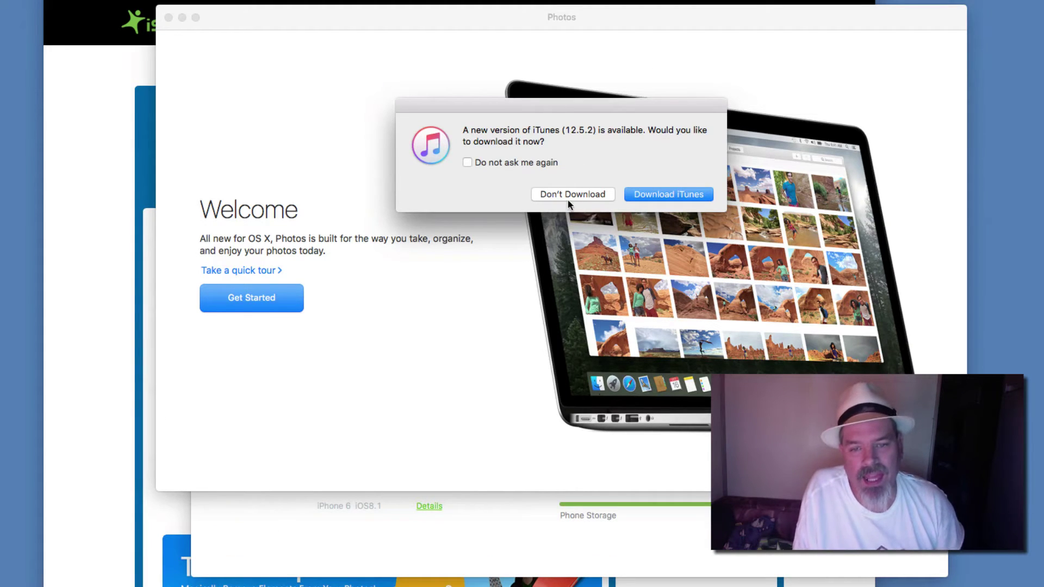
Step: Decline the iTunes download, close Photos, skip TunesGo version 8.0.4 and quit TunesGo
{"action": "left_click", "coordinate": [567, 190]}
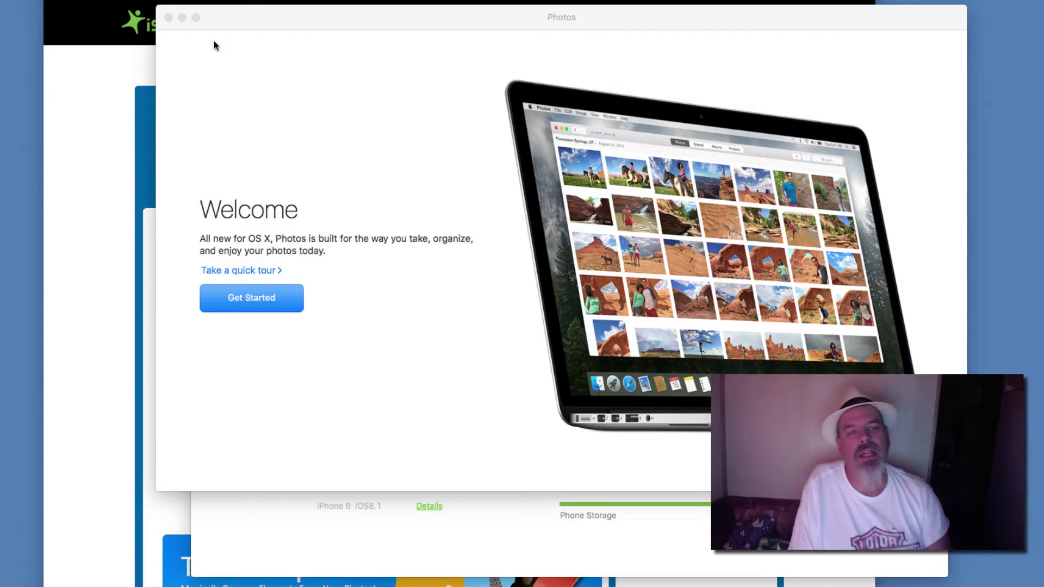
{"action": "left_click", "coordinate": [168, 17]}
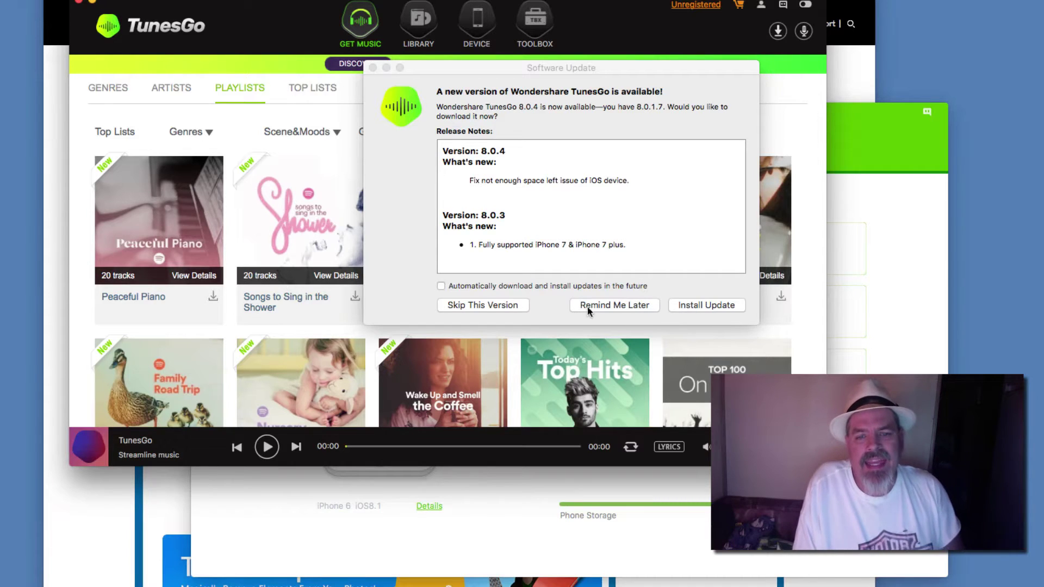
{"action": "left_click", "coordinate": [465, 306]}
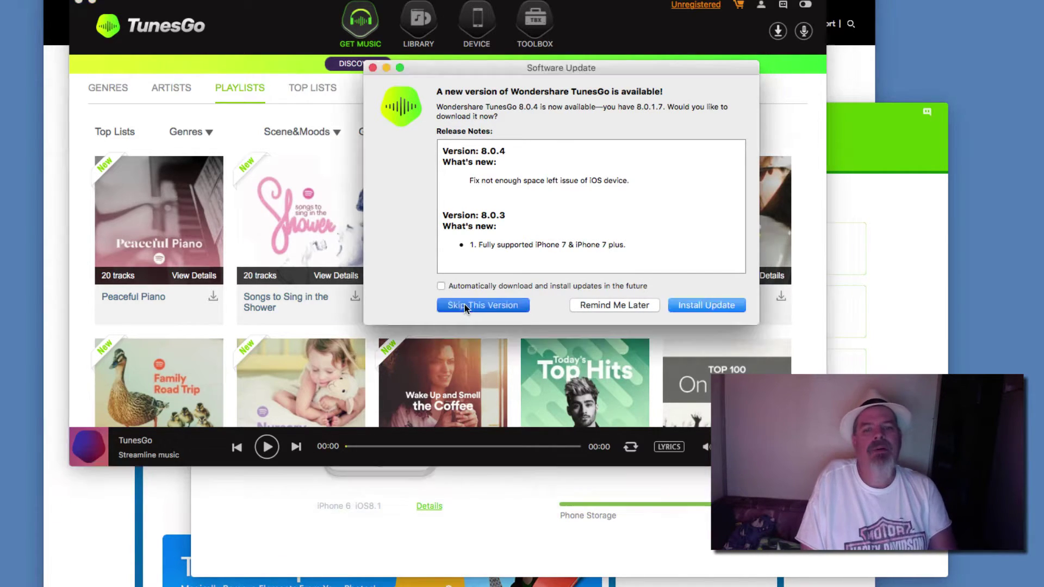
{"action": "mouse_move", "coordinate": [185, 131]}
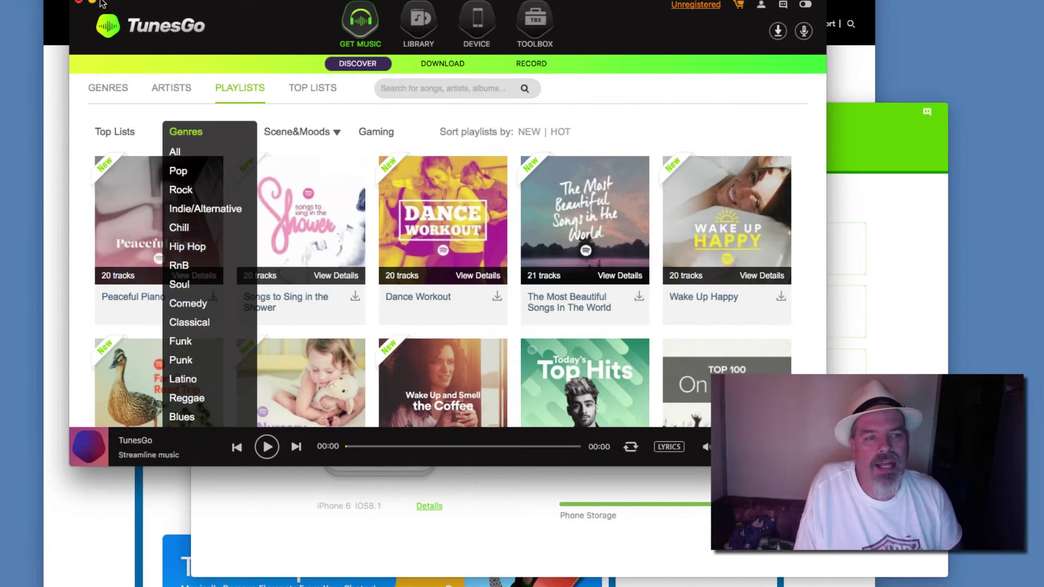
{"action": "left_click", "coordinate": [79, 1]}
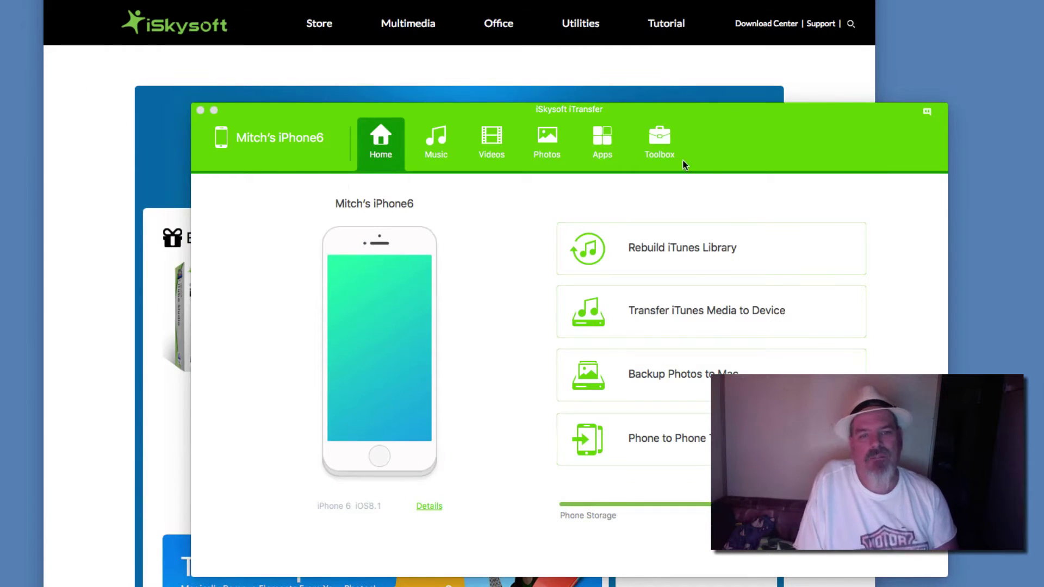
Step: Move the iTransfer window up-left, view the Music and Toolbox tabs, then return Home
{"action": "left_click_drag", "start_coordinate": [790, 158], "coordinate": [736, 36]}
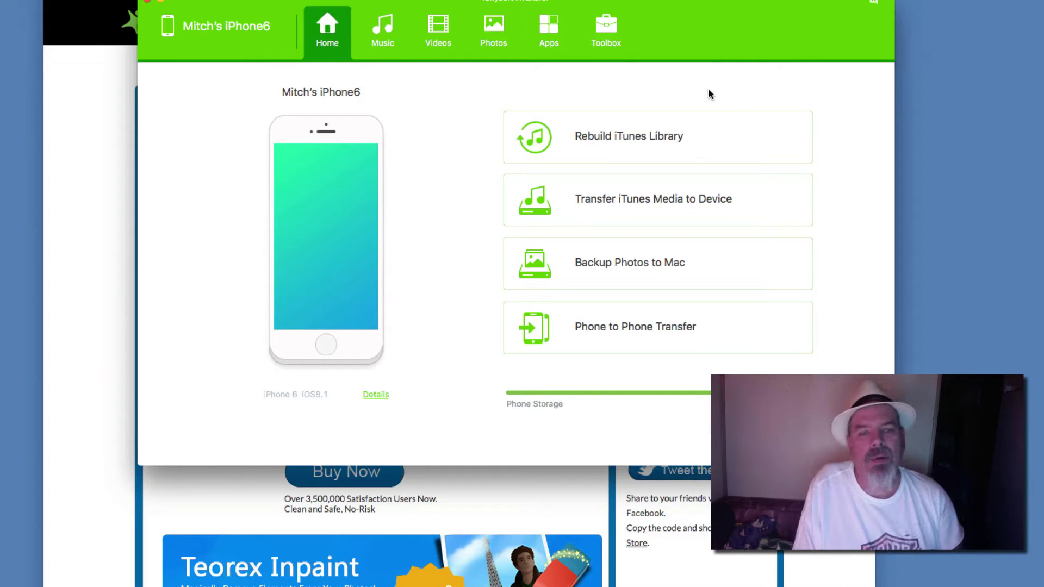
{"action": "left_click", "coordinate": [389, 27]}
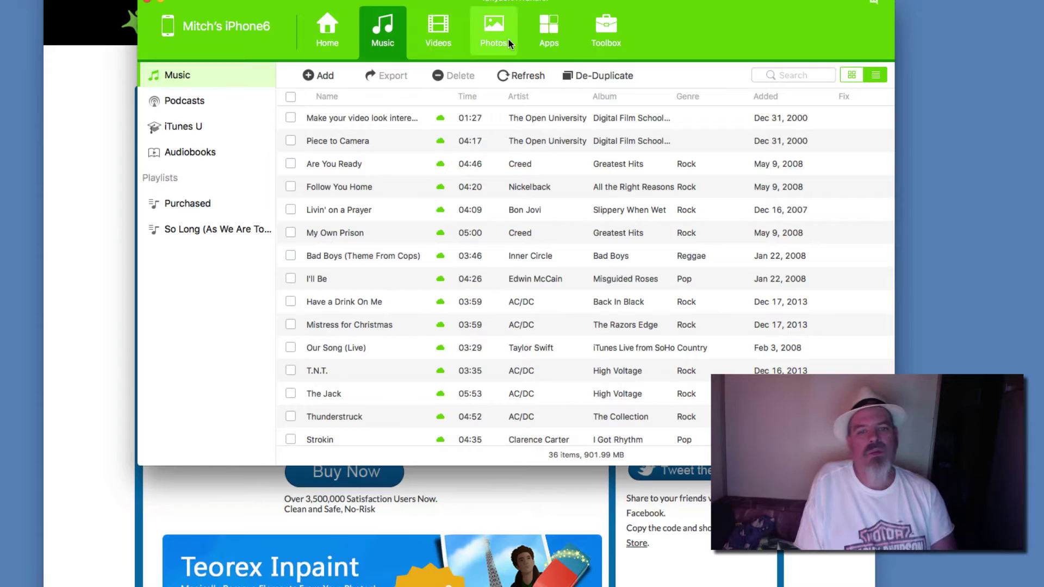
{"action": "left_click", "coordinate": [591, 36]}
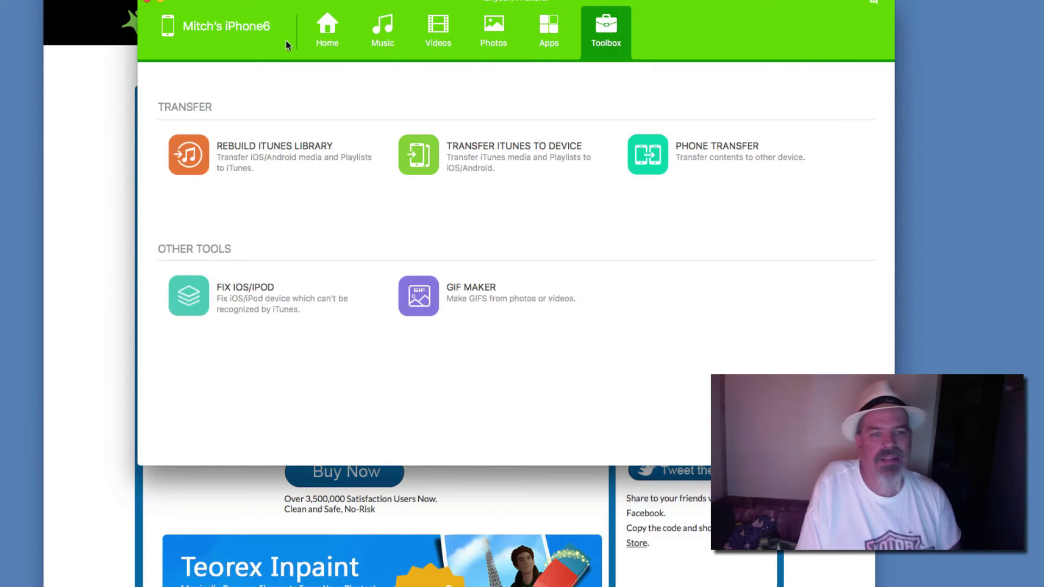
{"action": "left_click", "coordinate": [322, 26]}
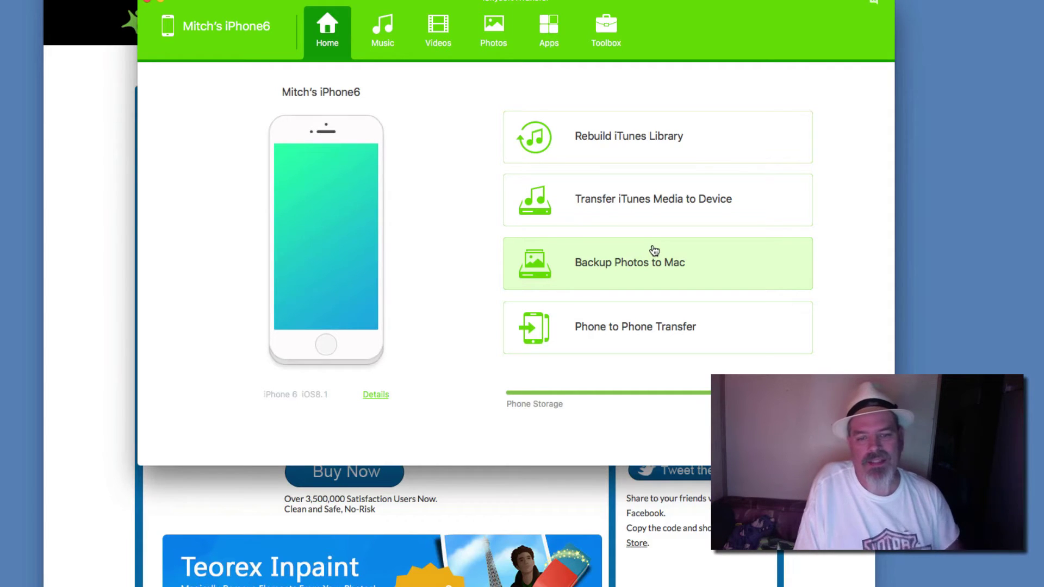
{"action": "left_click", "coordinate": [596, 340]}
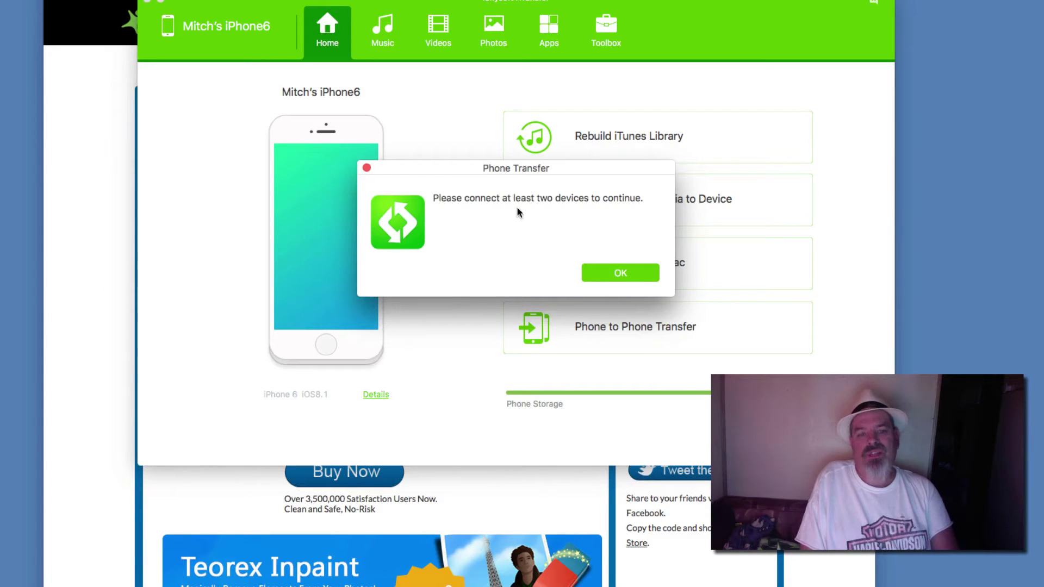
{"action": "left_click", "coordinate": [597, 275]}
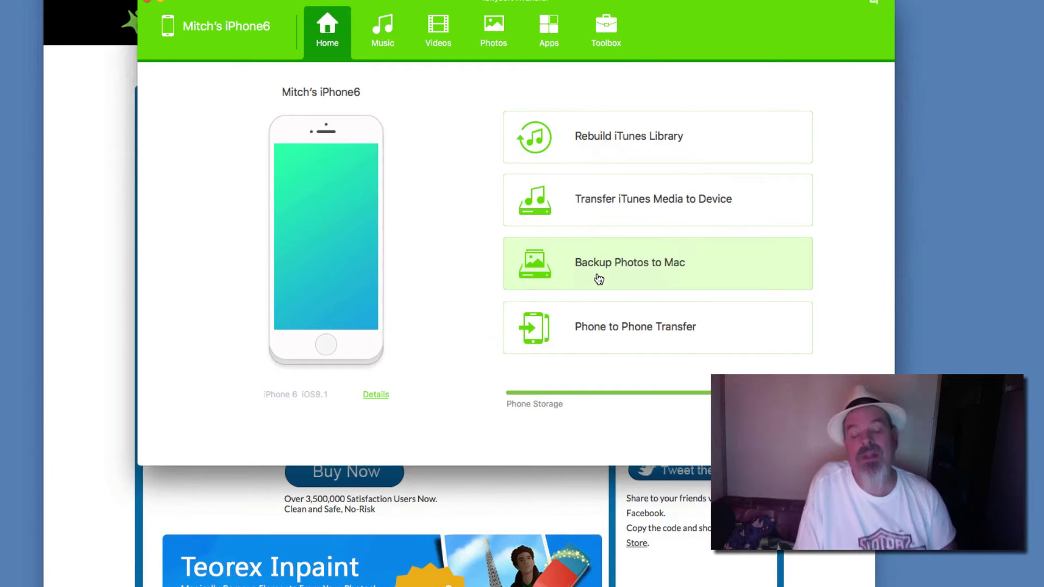
{"action": "left_click", "coordinate": [755, 338]}
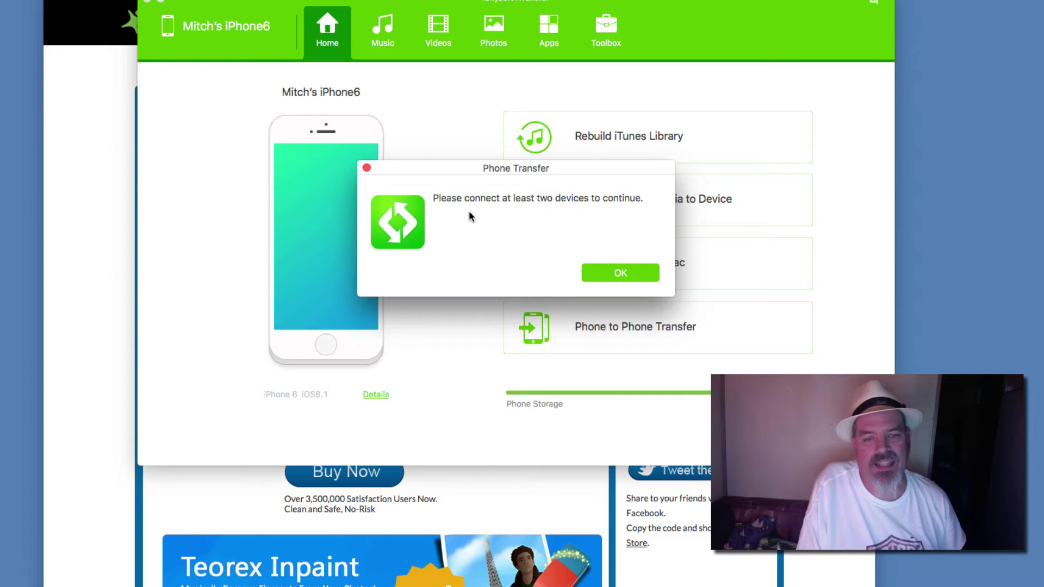
{"action": "left_click", "coordinate": [611, 273]}
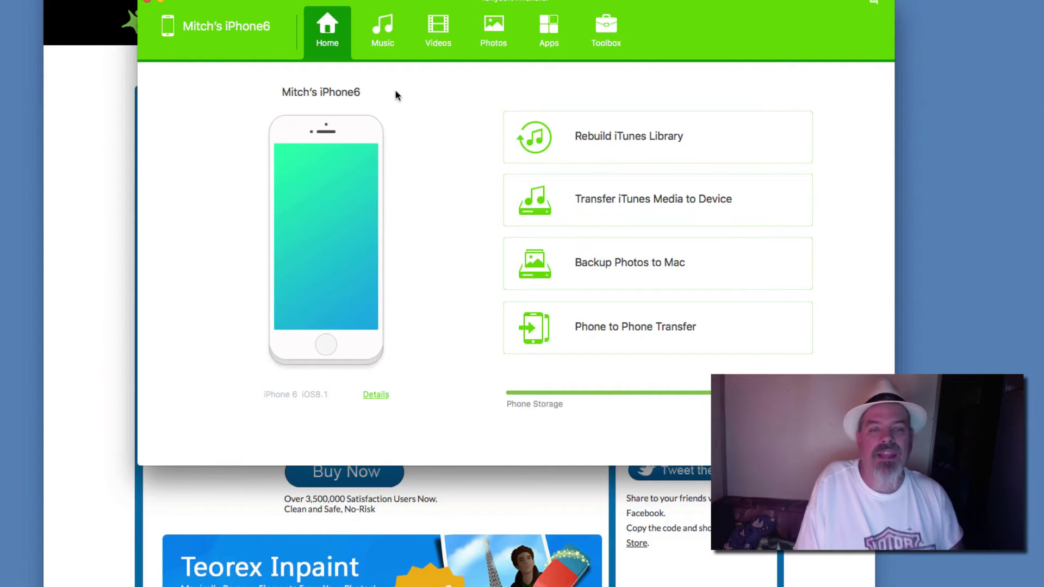
Step: Browse the iPhone's music and podcasts, cancel adding files, then de-duplicate music by Name and Artist
{"action": "left_click", "coordinate": [379, 31]}
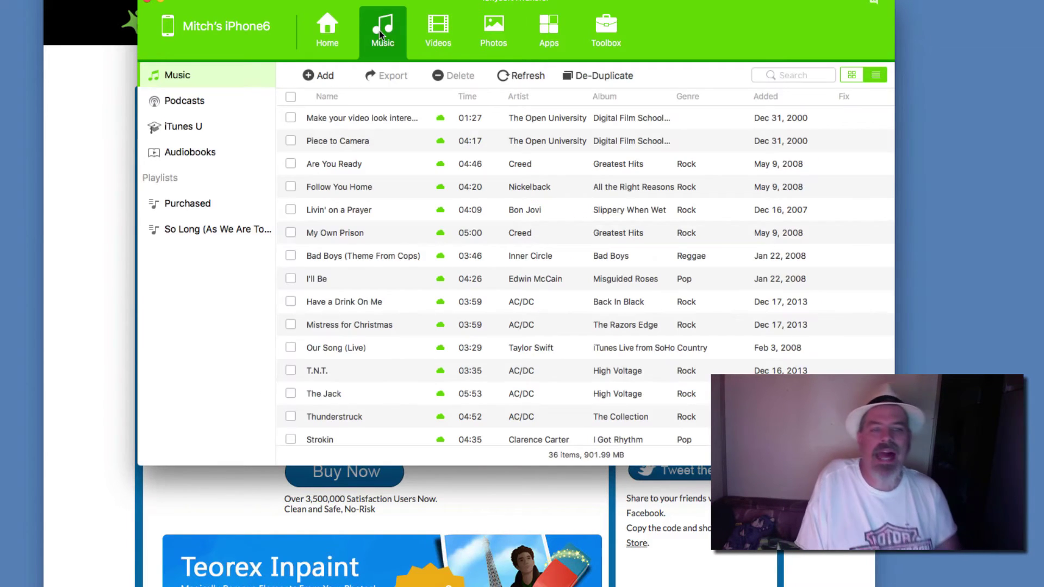
{"action": "left_click", "coordinate": [184, 101]}
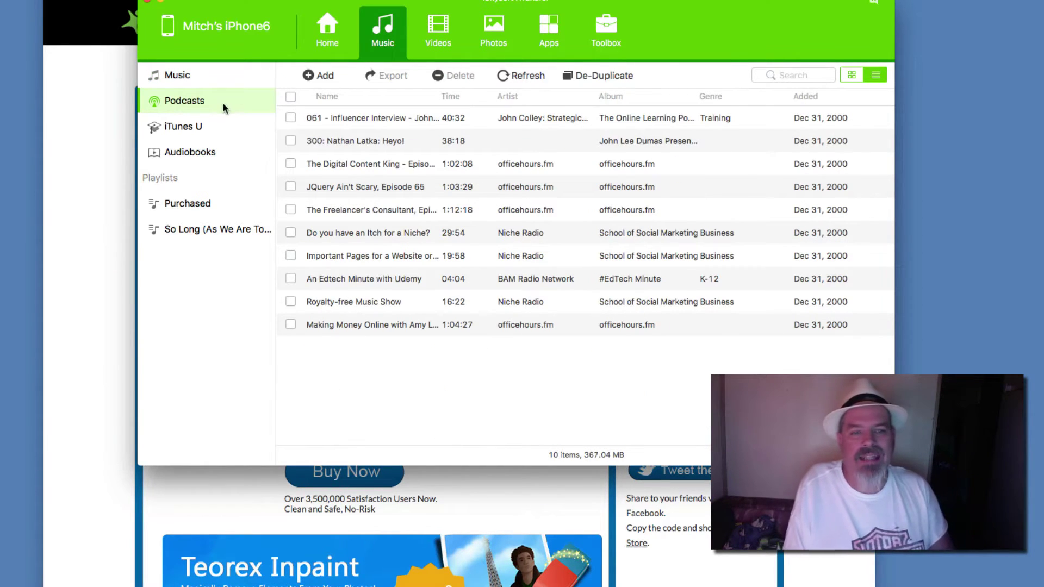
{"action": "left_click", "coordinate": [204, 77]}
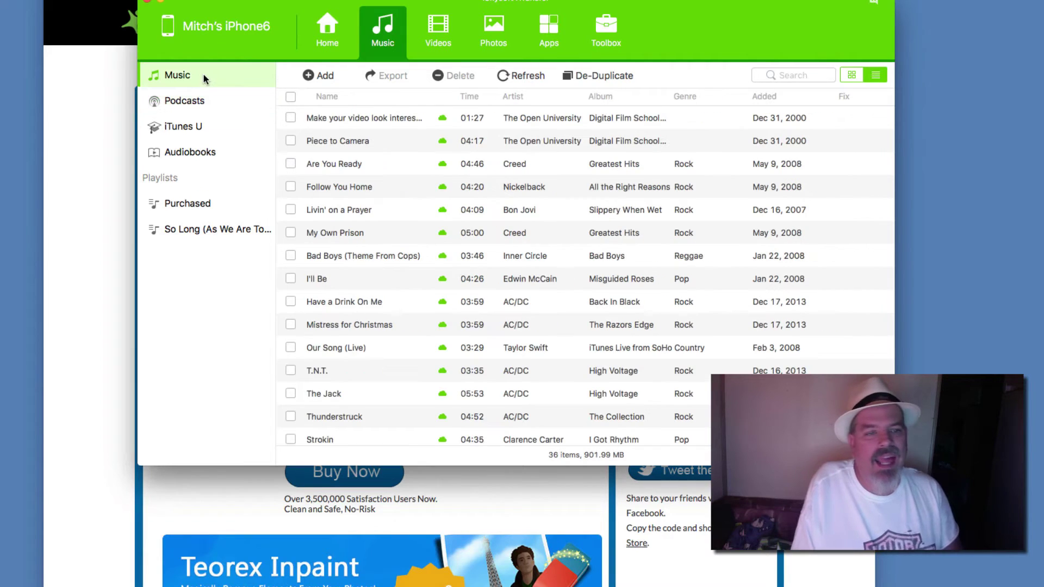
{"action": "left_click", "coordinate": [311, 75]}
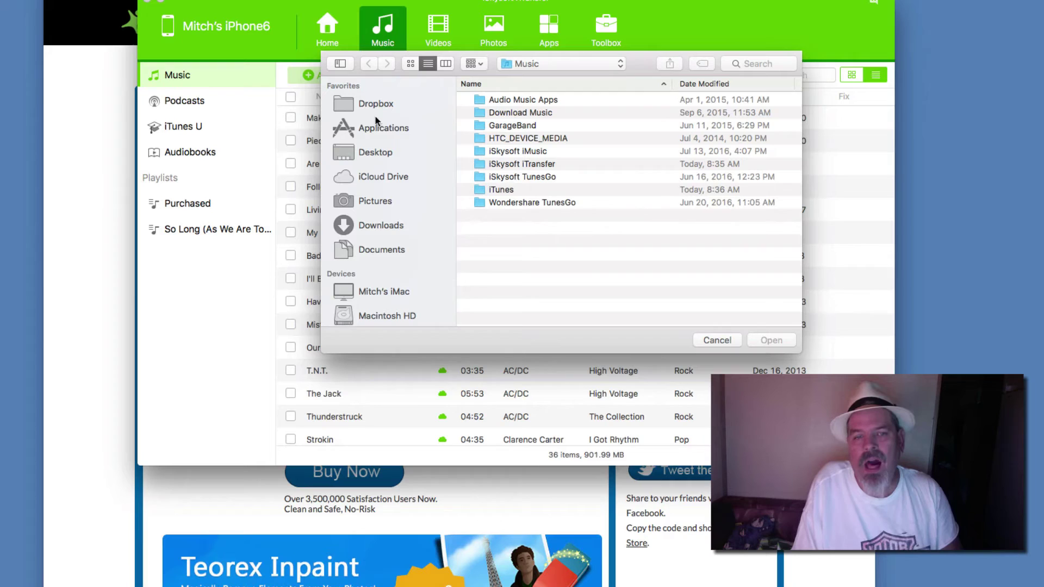
{"action": "left_click", "coordinate": [723, 338]}
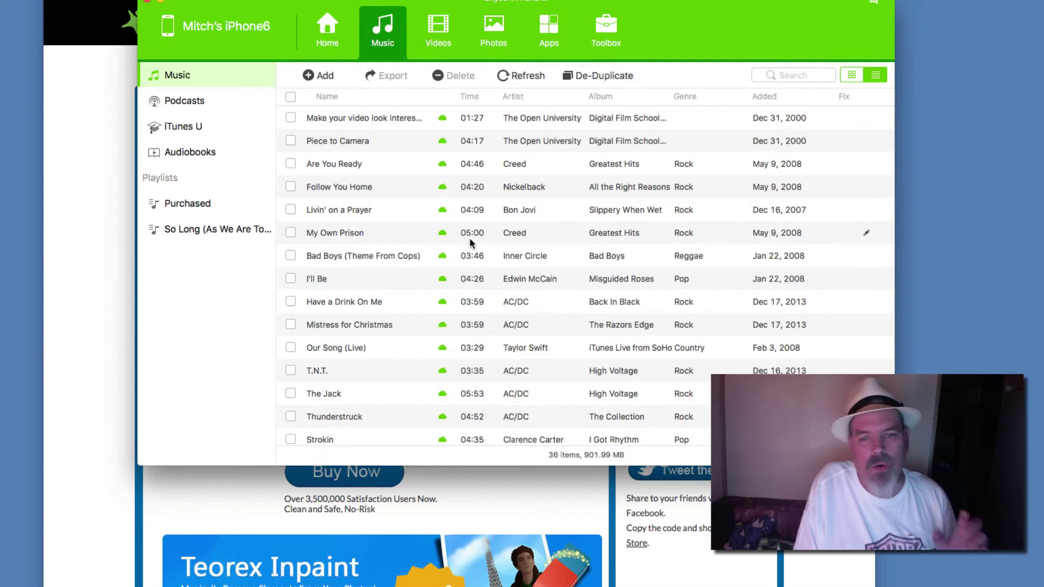
{"action": "scroll", "coordinate": [470, 239], "scroll_direction": "down", "scroll_amount": 1}
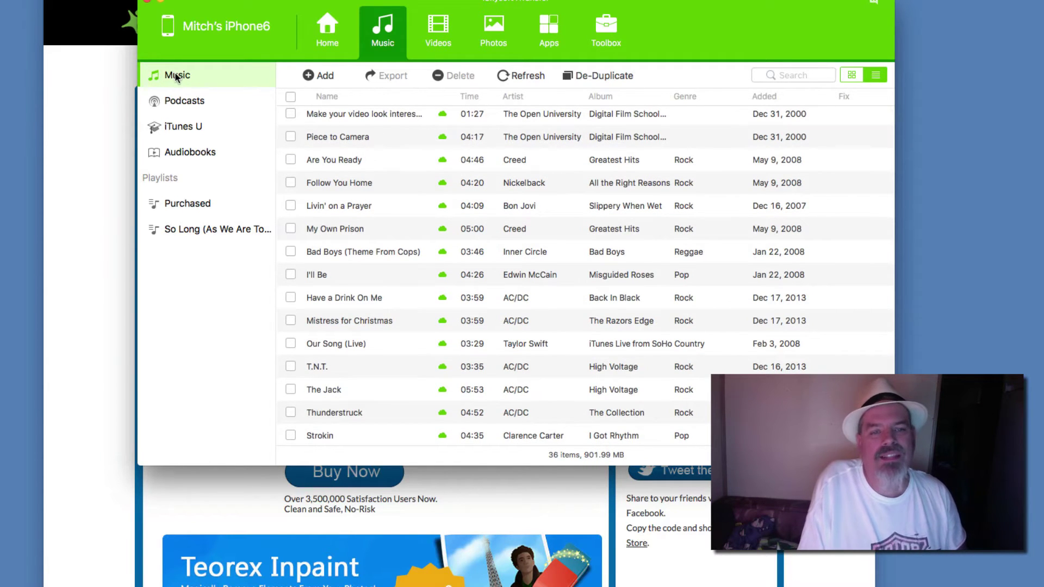
{"action": "left_click", "coordinate": [608, 71]}
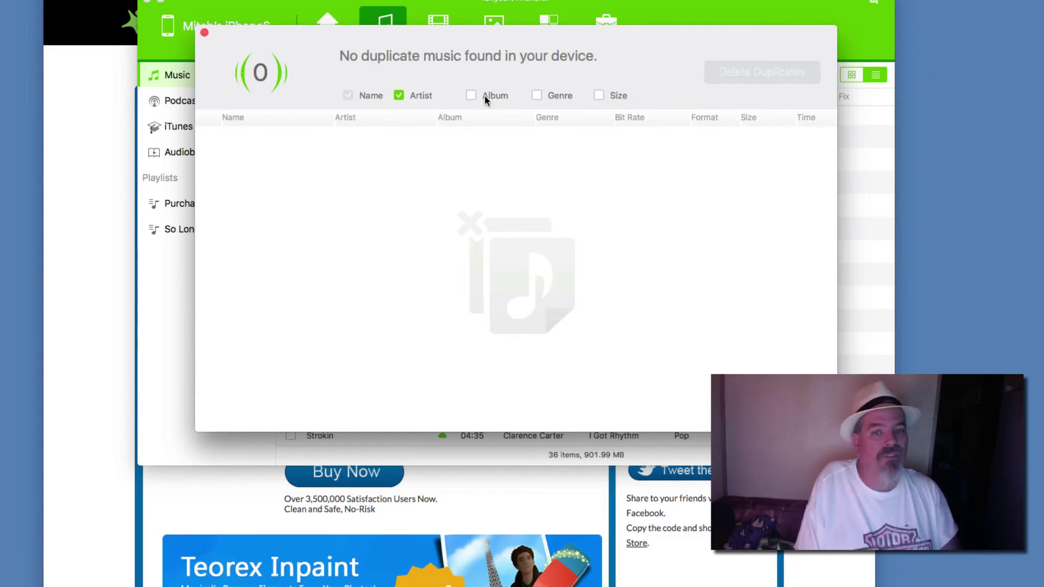
Step: Add Album and Genre to the duplicate matching, check podcasts for duplicates, then go to Videos
{"action": "left_click", "coordinate": [470, 96]}
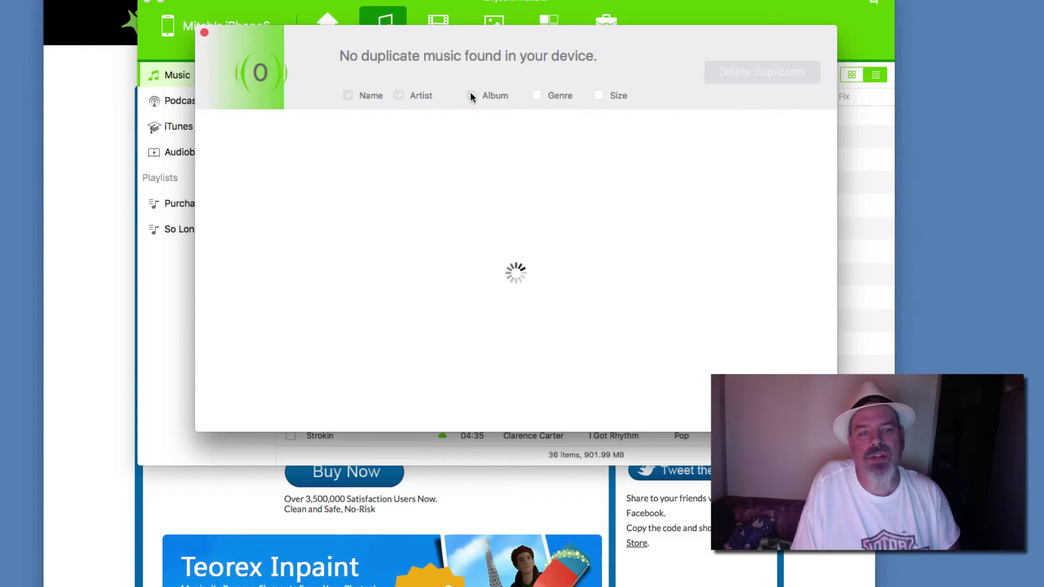
{"action": "left_click", "coordinate": [536, 96]}
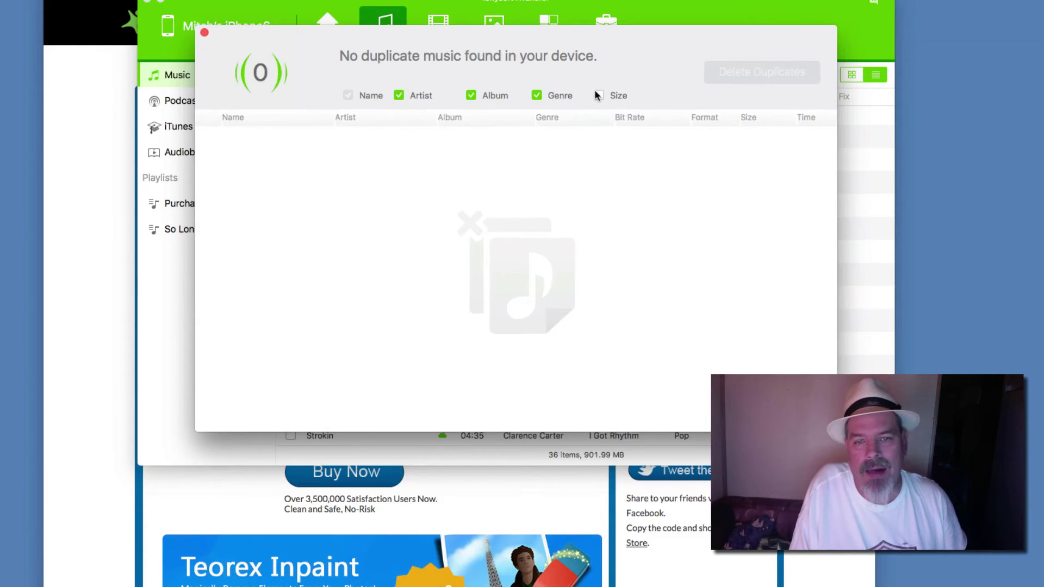
{"action": "left_click", "coordinate": [205, 33]}
{"action": "left_click", "coordinate": [181, 104]}
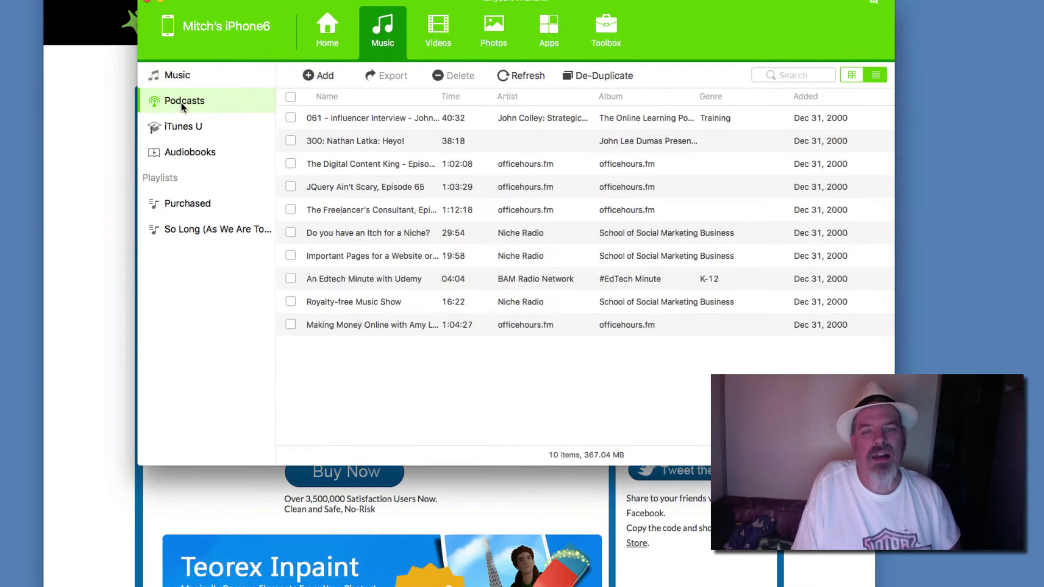
{"action": "left_click", "coordinate": [580, 78]}
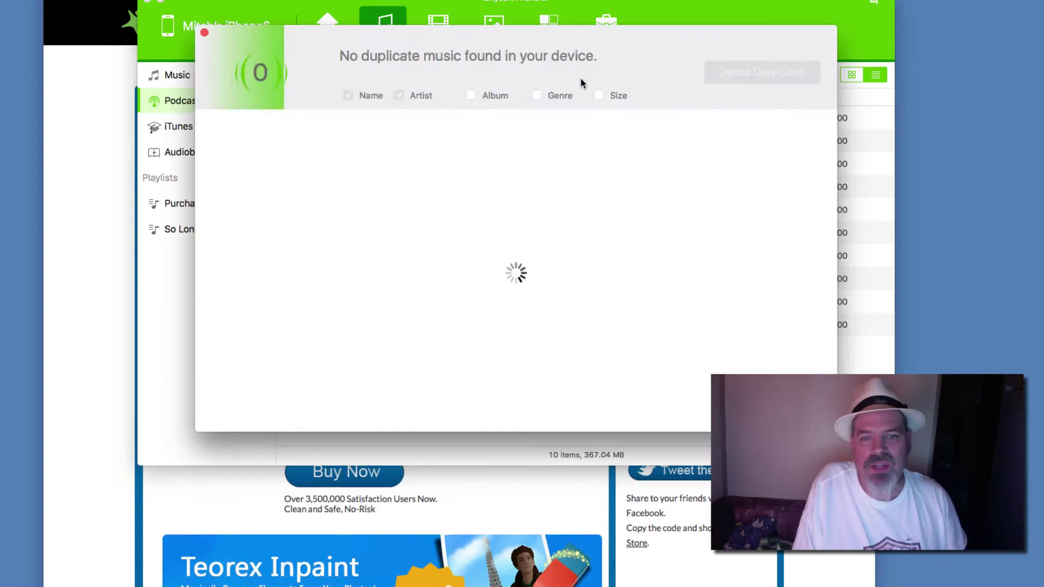
{"action": "left_click", "coordinate": [204, 34]}
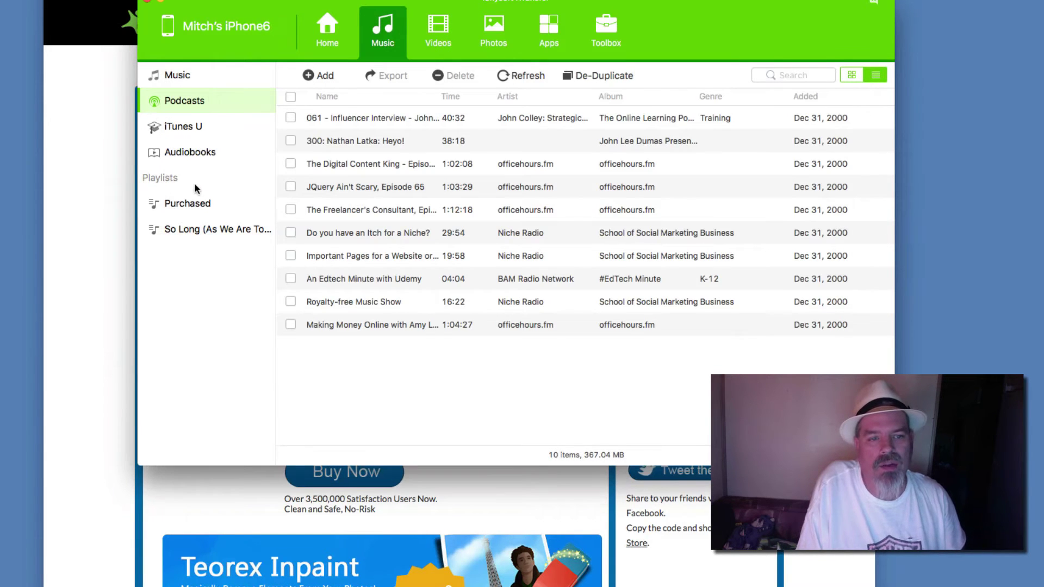
{"action": "left_click", "coordinate": [441, 31]}
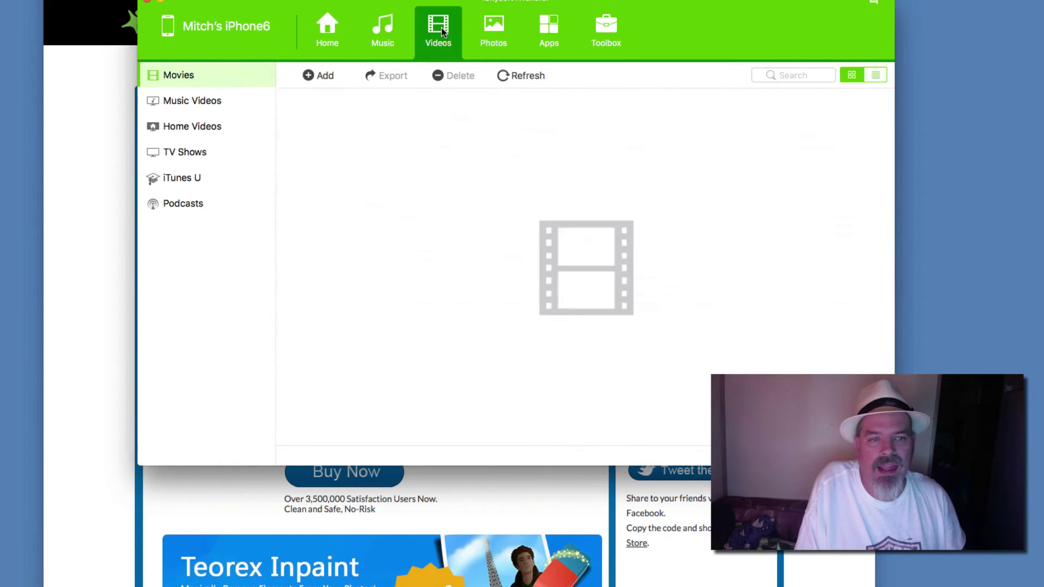
Step: View the Camera Roll photos, then the Music Videos, Home Videos, iTunes U and Podcasts video categories
{"action": "left_click", "coordinate": [501, 30]}
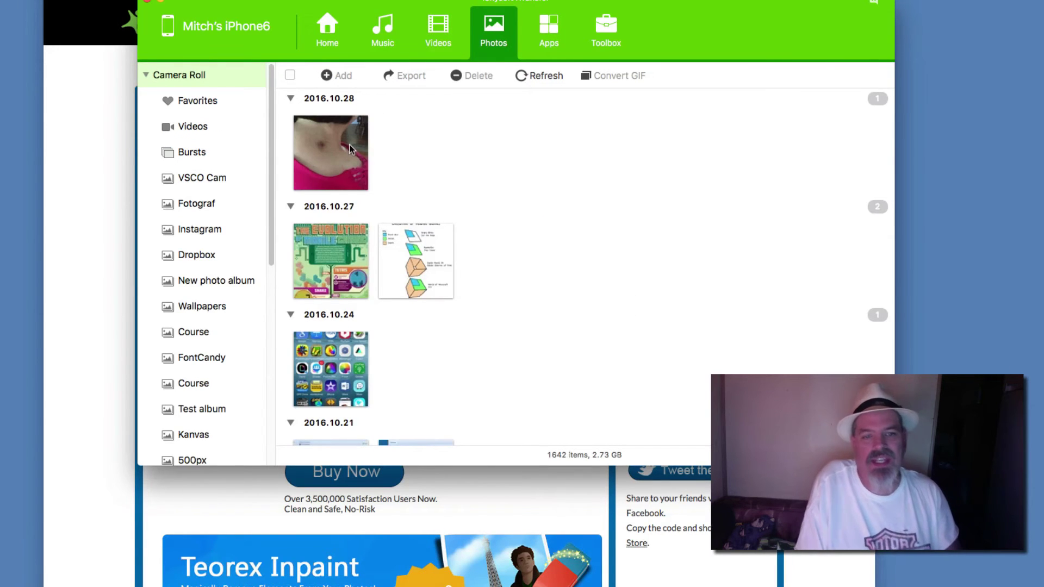
{"action": "scroll", "coordinate": [364, 274], "scroll_direction": "down", "scroll_amount": 5}
{"action": "scroll", "coordinate": [363, 275], "scroll_direction": "up", "scroll_amount": 4}
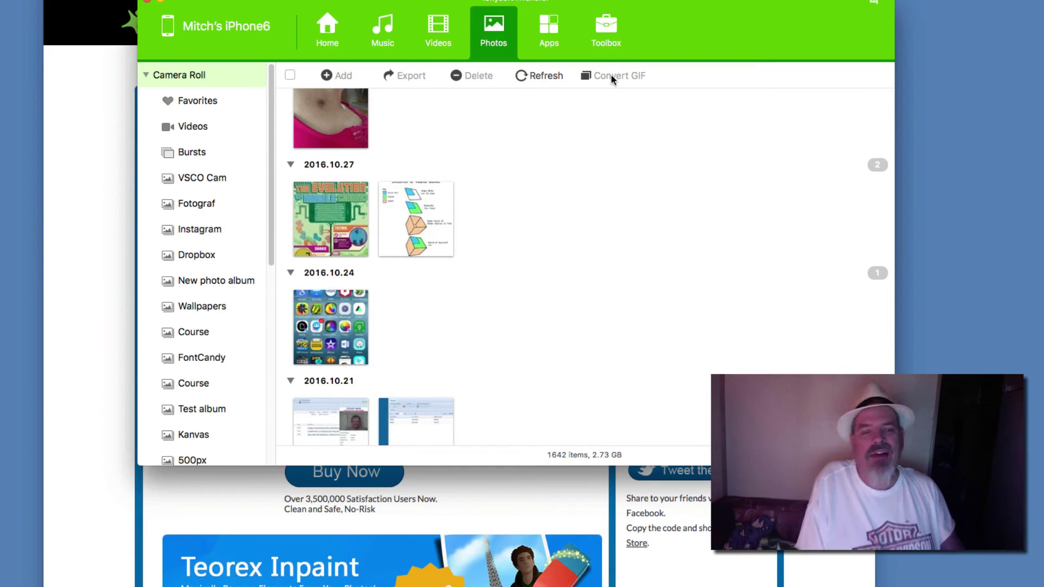
{"action": "left_click", "coordinate": [438, 25]}
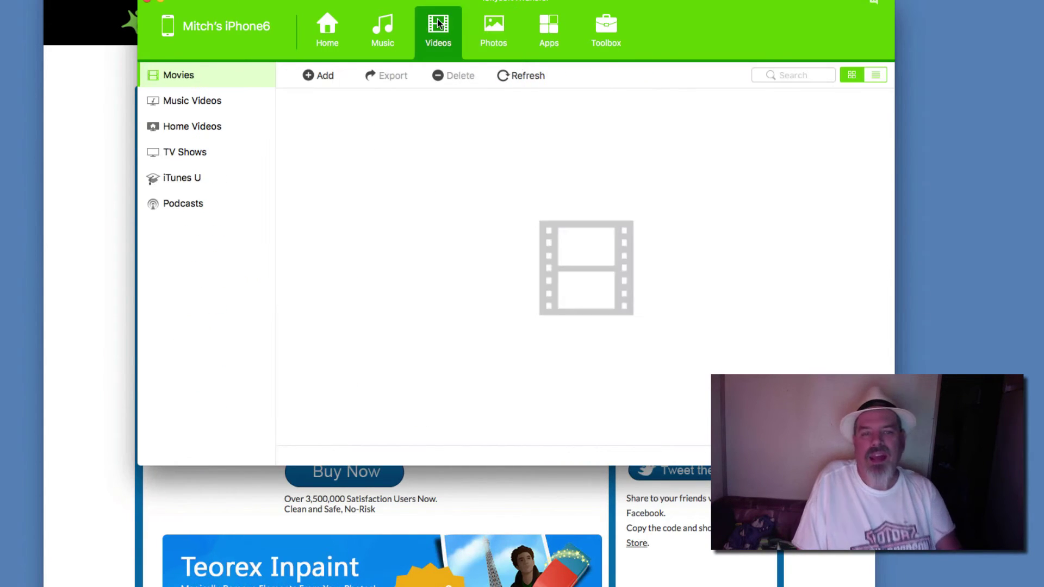
{"action": "left_click", "coordinate": [197, 103]}
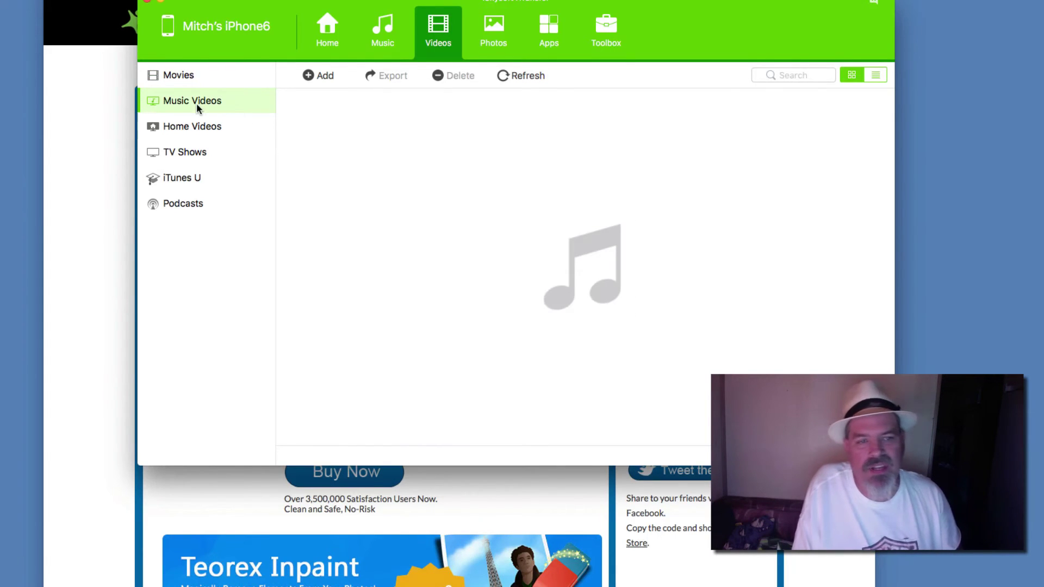
{"action": "left_click", "coordinate": [196, 134]}
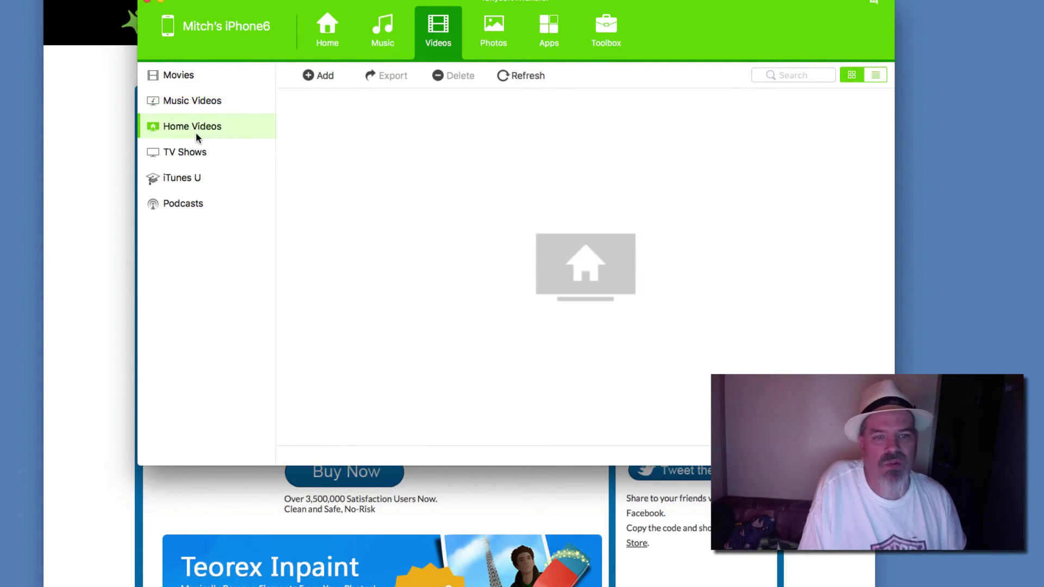
{"action": "left_click", "coordinate": [183, 180]}
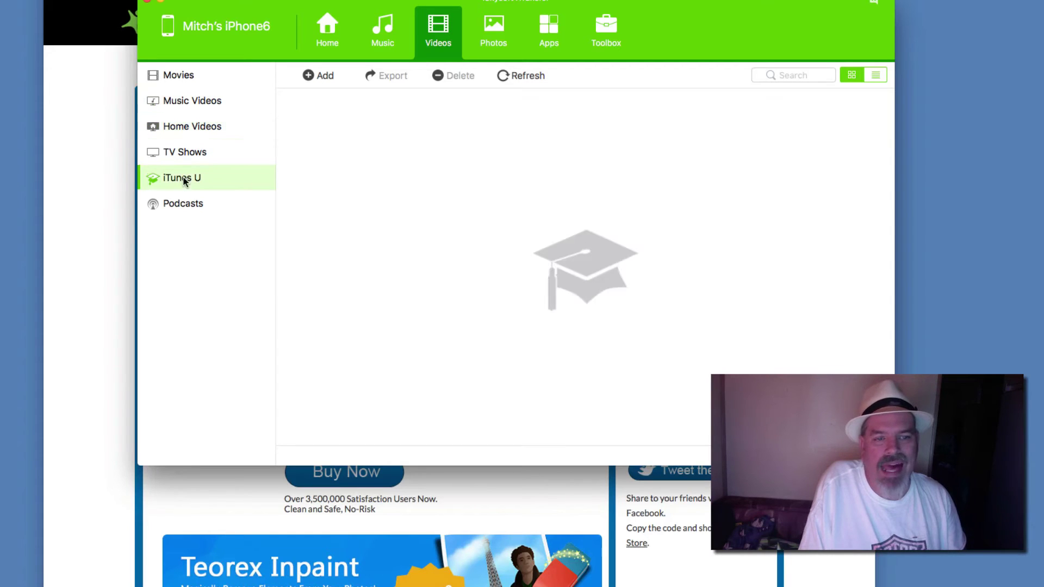
{"action": "left_click", "coordinate": [184, 199]}
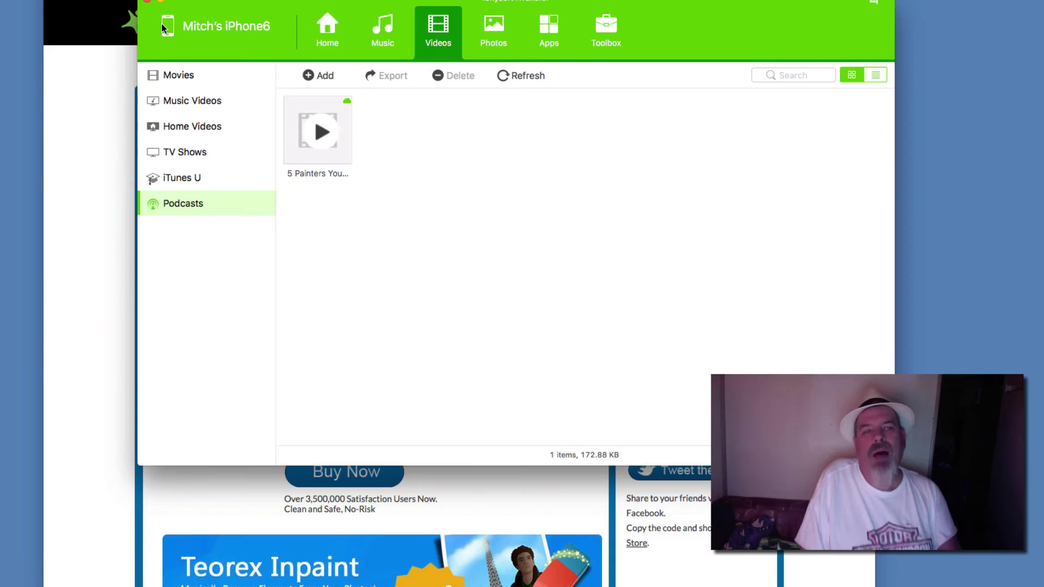
Step: Open the iPhone's Apps list and scroll through the installed apps to locate HSN
{"action": "left_click", "coordinate": [541, 25]}
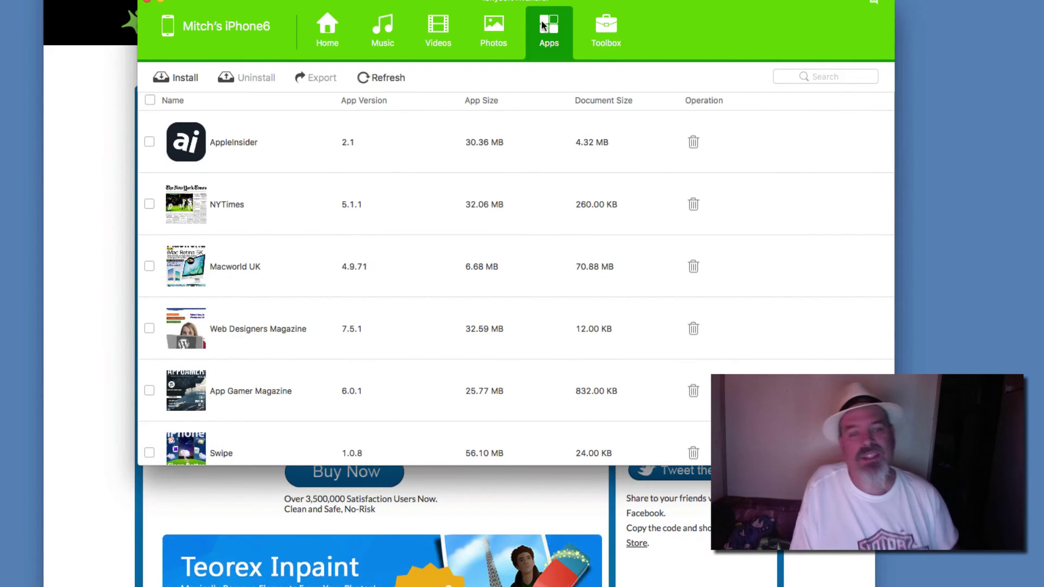
{"action": "scroll", "coordinate": [500, 211], "scroll_direction": "down", "scroll_amount": 5}
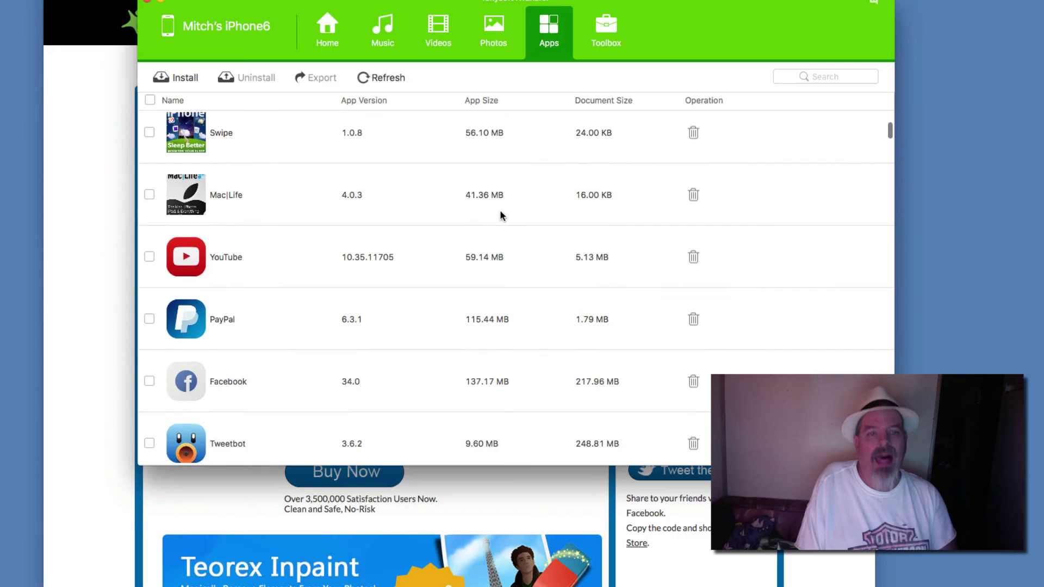
{"action": "scroll", "coordinate": [500, 212], "scroll_direction": "down", "scroll_amount": 4}
{"action": "scroll", "coordinate": [499, 212], "scroll_direction": "down", "scroll_amount": 5}
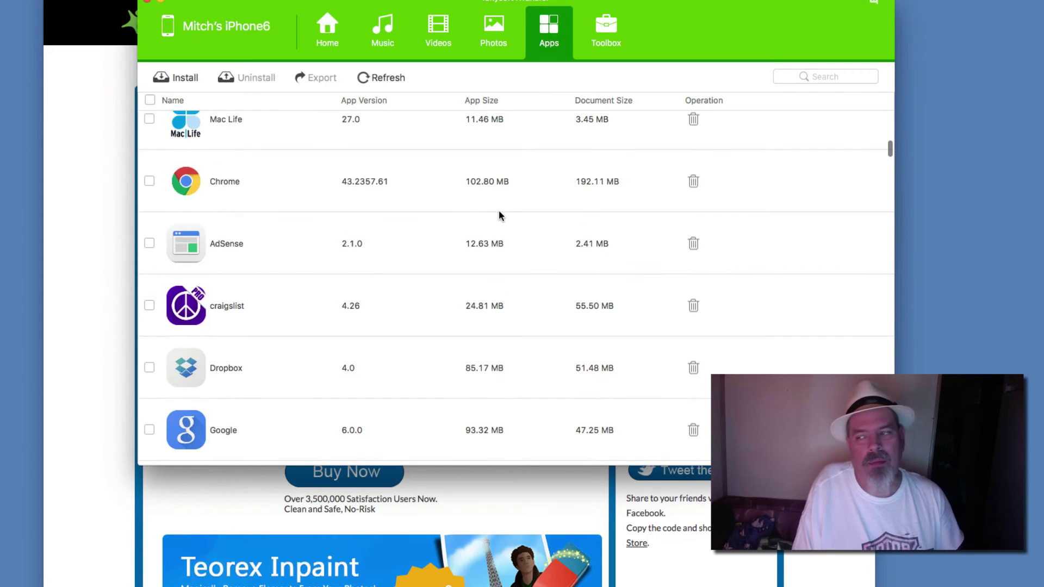
{"action": "scroll", "coordinate": [500, 215], "scroll_direction": "down", "scroll_amount": 3}
{"action": "scroll", "coordinate": [499, 215], "scroll_direction": "down", "scroll_amount": 4}
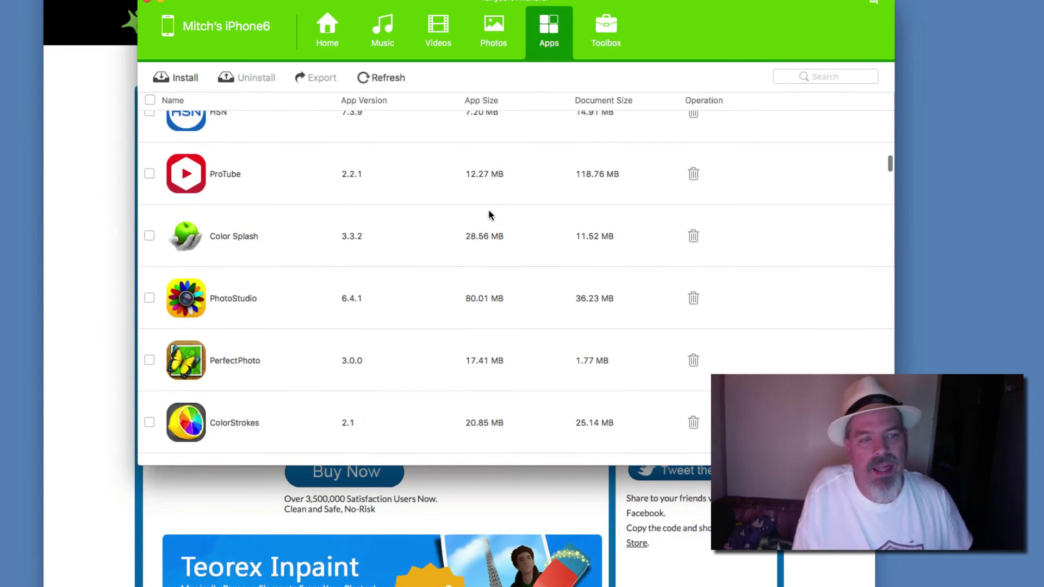
{"action": "scroll", "coordinate": [487, 214], "scroll_direction": "up", "scroll_amount": 1}
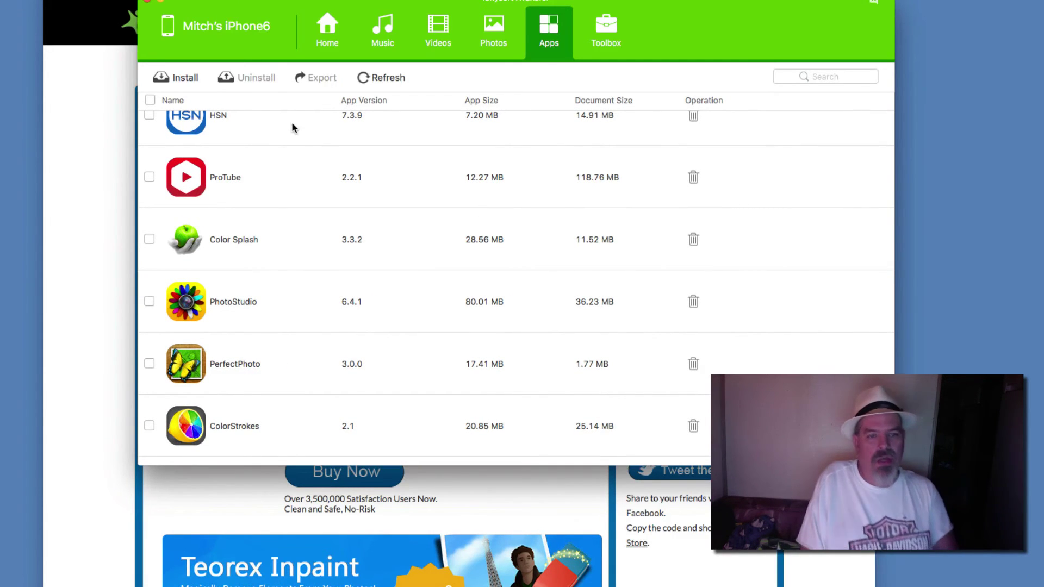
Step: Uninstall the HSN app from the iPhone, confirming the removal
{"action": "left_click", "coordinate": [236, 144]}
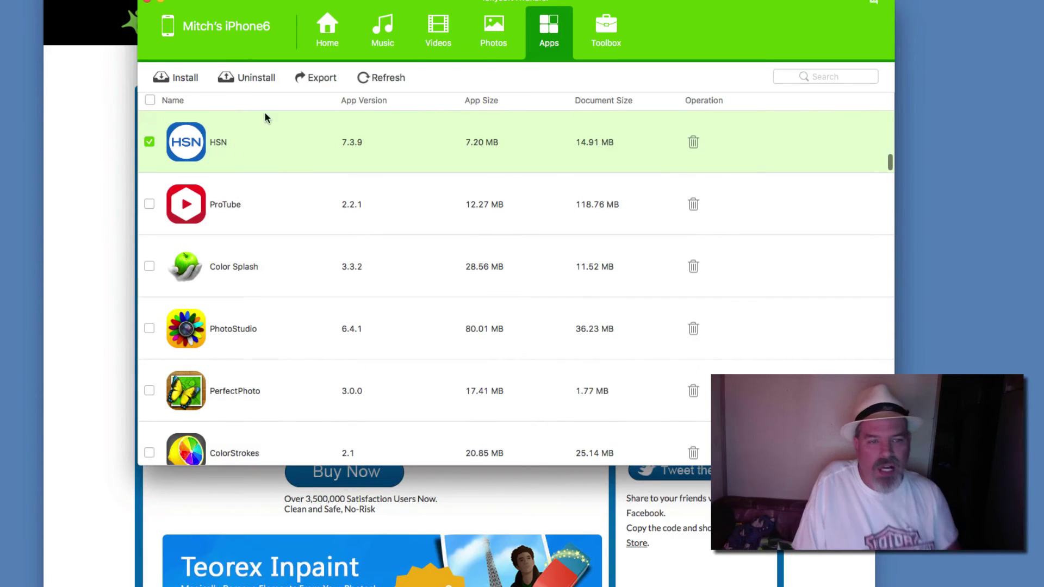
{"action": "left_click", "coordinate": [255, 77]}
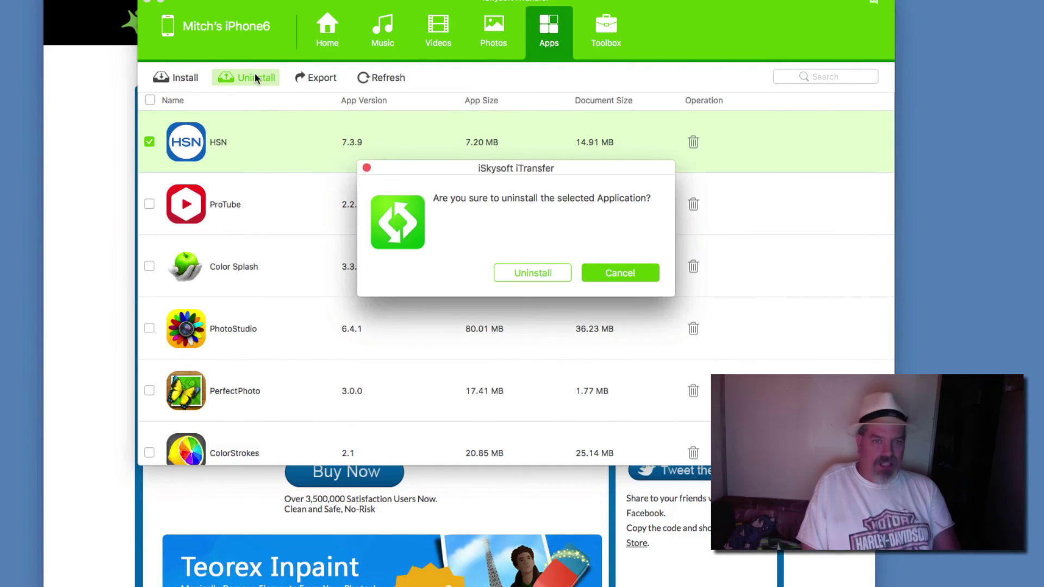
{"action": "left_click", "coordinate": [507, 274]}
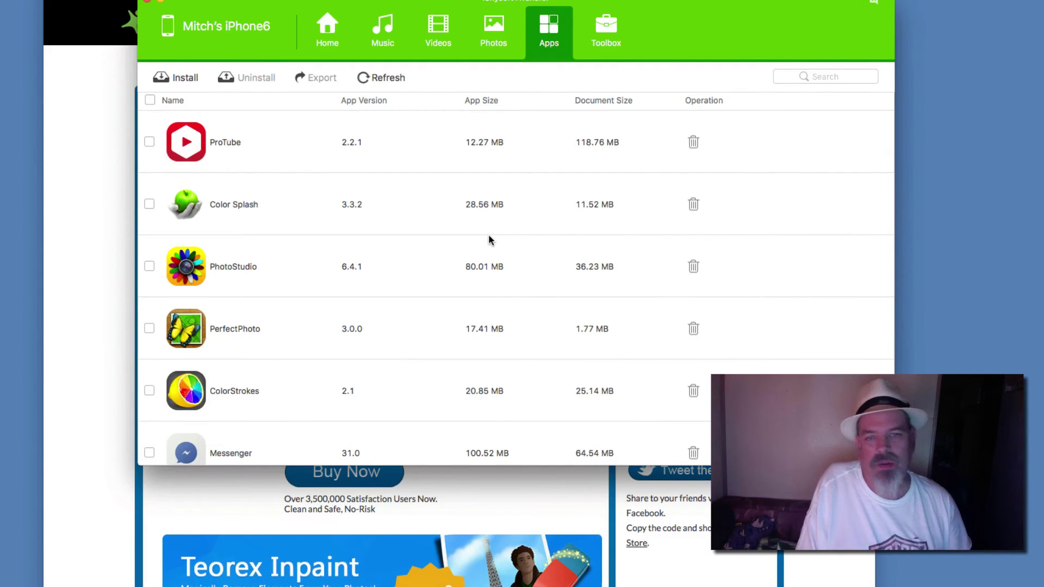
Step: Tick ProTube, Color Splash, PhotoStudio and PerfectPhoto, then untick all four again
{"action": "left_click", "coordinate": [149, 142]}
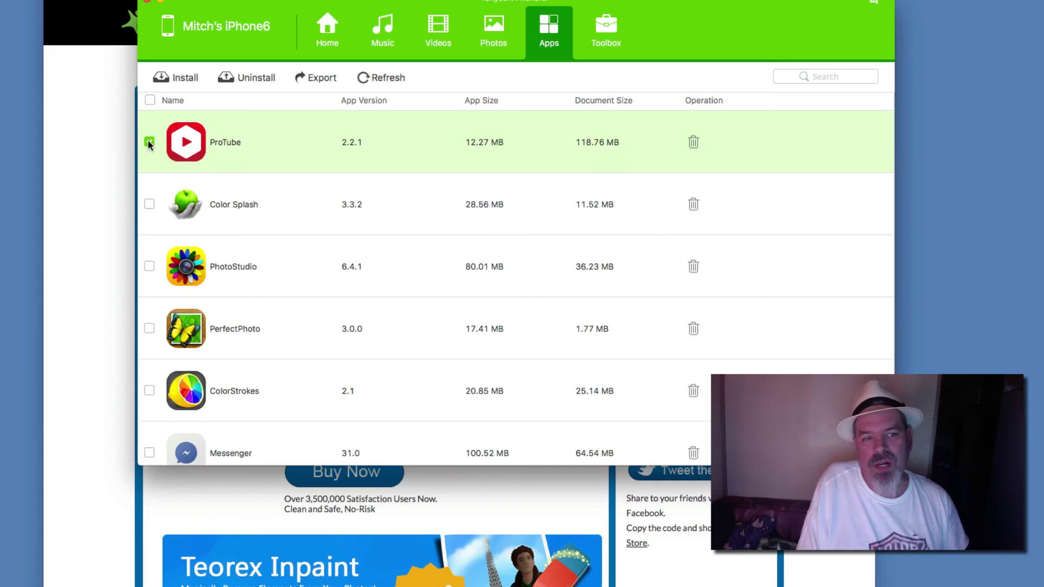
{"action": "left_click", "coordinate": [149, 204]}
{"action": "left_click", "coordinate": [149, 266]}
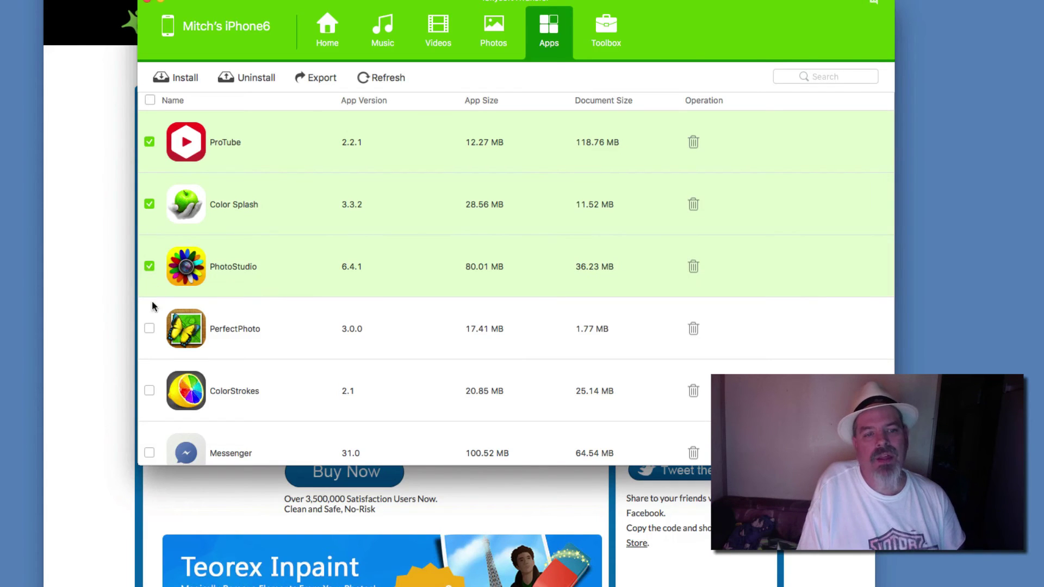
{"action": "left_click", "coordinate": [149, 328]}
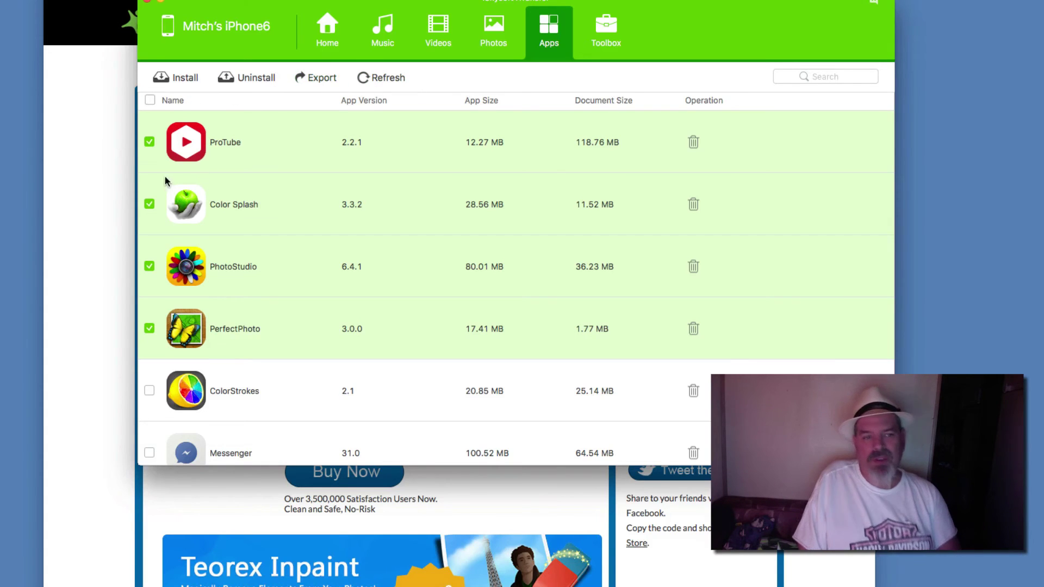
{"action": "left_click", "coordinate": [149, 142]}
{"action": "left_click", "coordinate": [148, 203]}
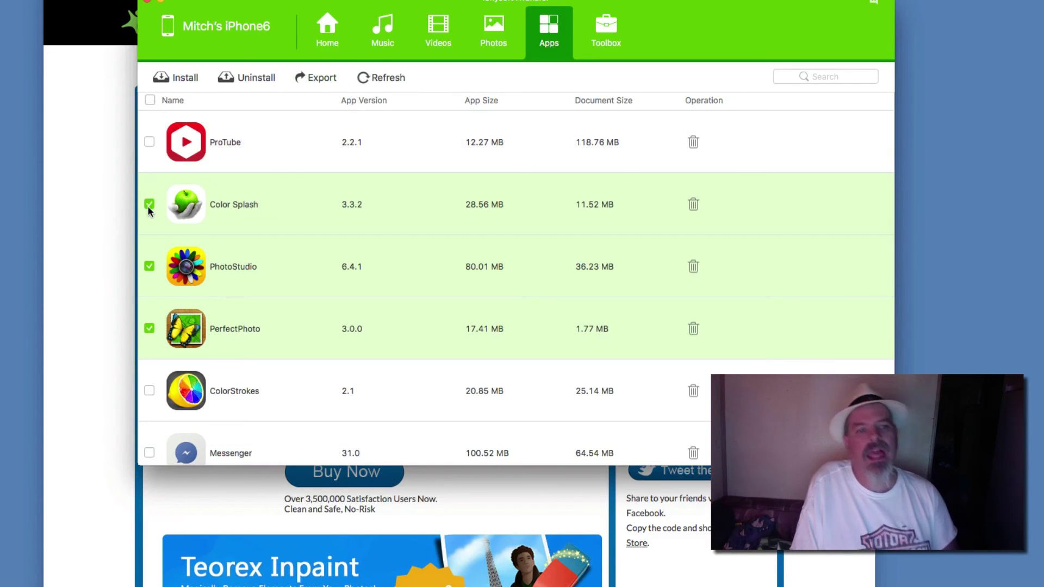
{"action": "left_click", "coordinate": [149, 266]}
{"action": "left_click", "coordinate": [149, 328]}
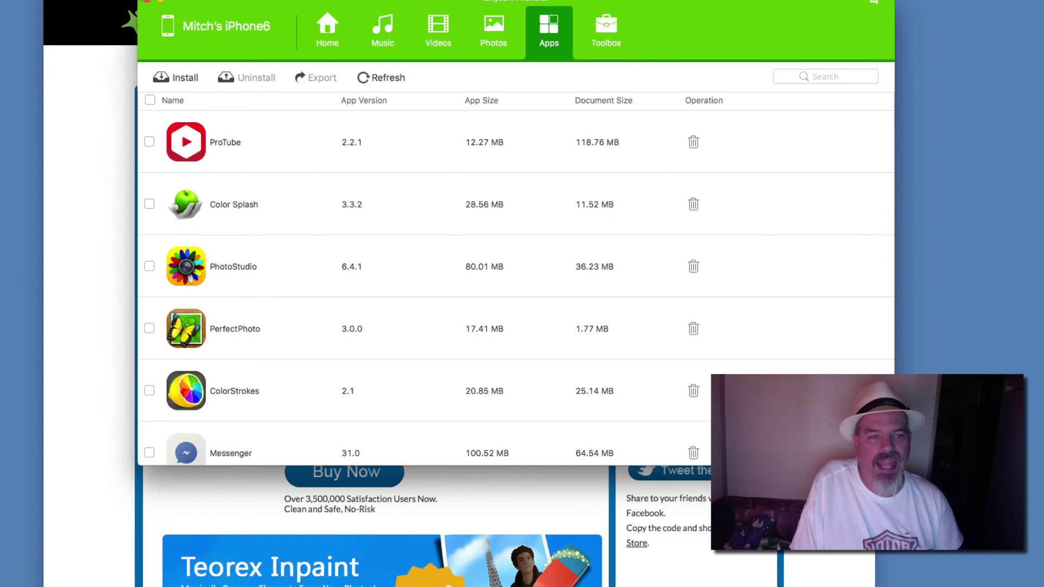
Step: Close iTransfer and scroll through the iSkysoft registration page
{"action": "left_click", "coordinate": [148, 2]}
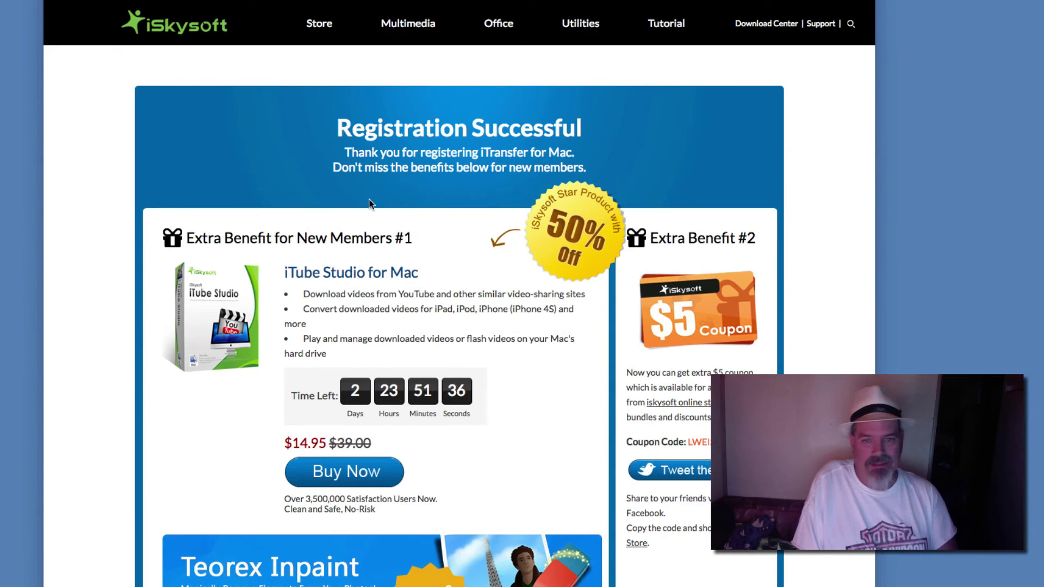
{"action": "scroll", "coordinate": [489, 328], "scroll_direction": "down", "scroll_amount": 5}
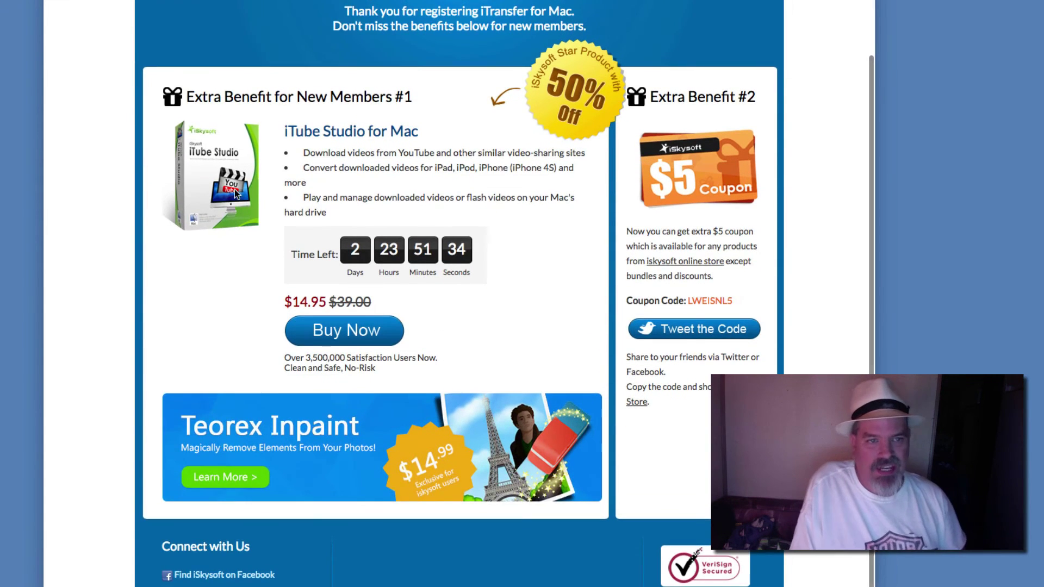
{"action": "scroll", "coordinate": [231, 181], "scroll_direction": "down", "scroll_amount": 5}
{"action": "scroll", "coordinate": [232, 181], "scroll_direction": "up", "scroll_amount": 10}
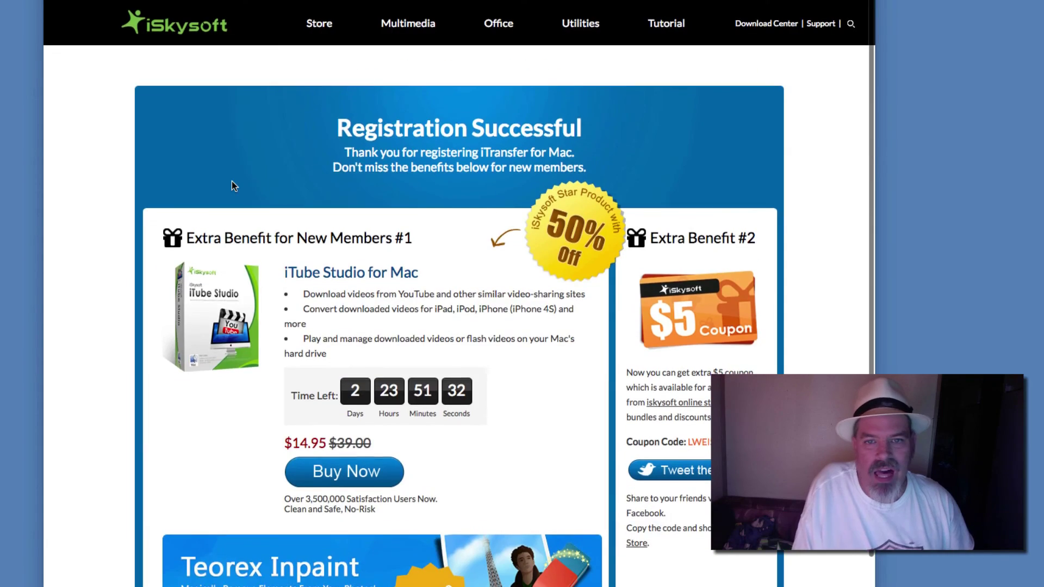
Step: Open the iSkysoft Store and scroll the product grid down to iTransfer at $59.95
{"action": "left_click", "coordinate": [318, 25]}
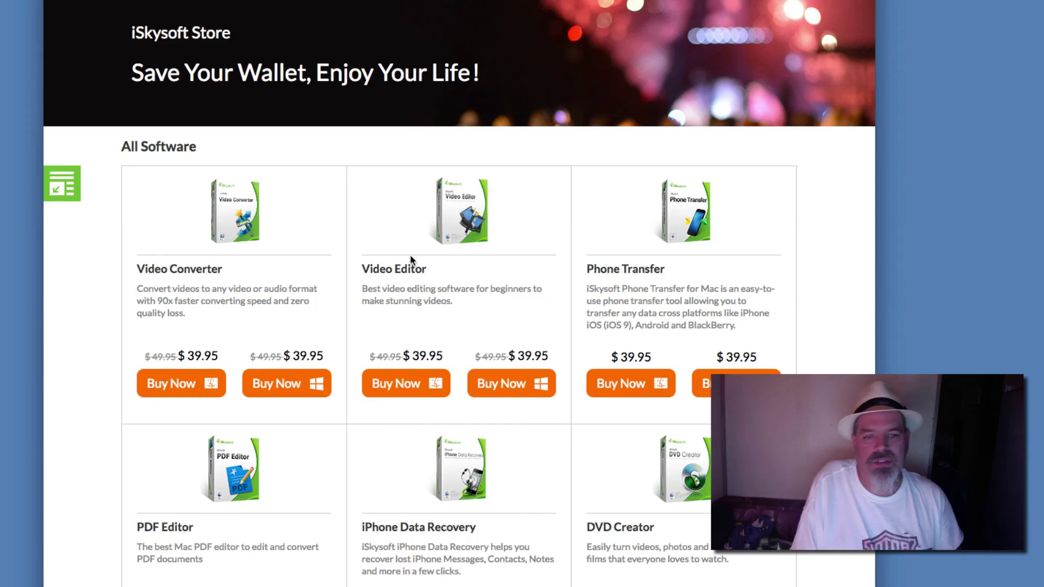
{"action": "scroll", "coordinate": [516, 394], "scroll_direction": "down", "scroll_amount": 5}
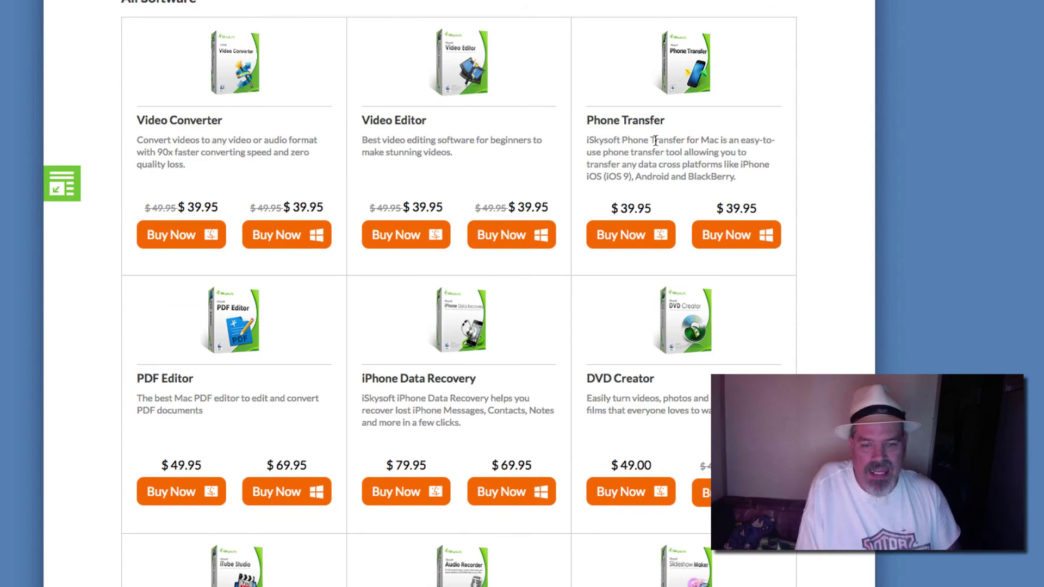
{"action": "scroll", "coordinate": [655, 141], "scroll_direction": "down", "scroll_amount": 10}
{"action": "scroll", "coordinate": [655, 140], "scroll_direction": "down", "scroll_amount": 10}
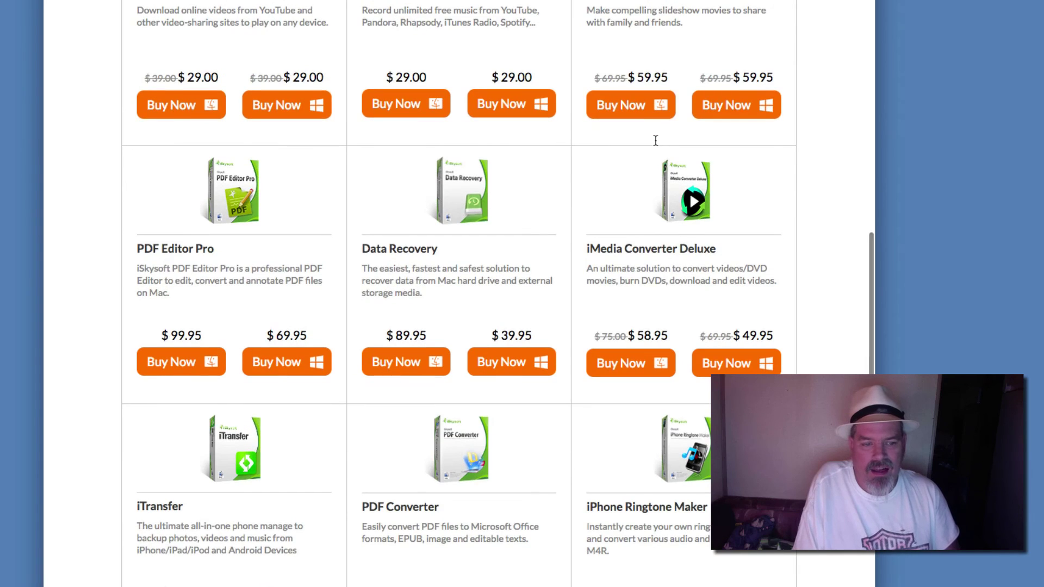
{"action": "scroll", "coordinate": [292, 530], "scroll_direction": "down", "scroll_amount": 1}
{"action": "scroll", "coordinate": [292, 529], "scroll_direction": "down", "scroll_amount": 8}
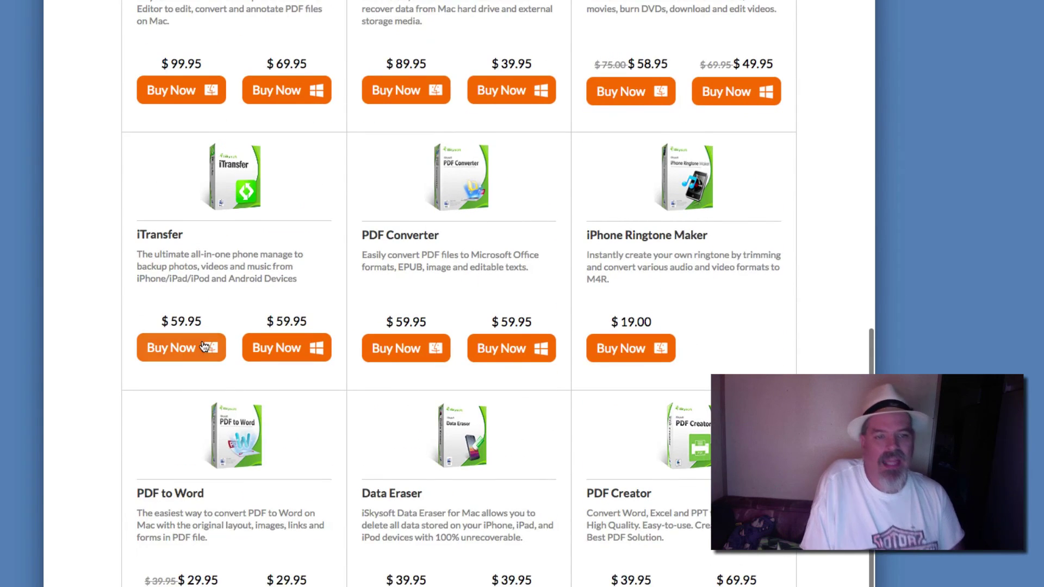